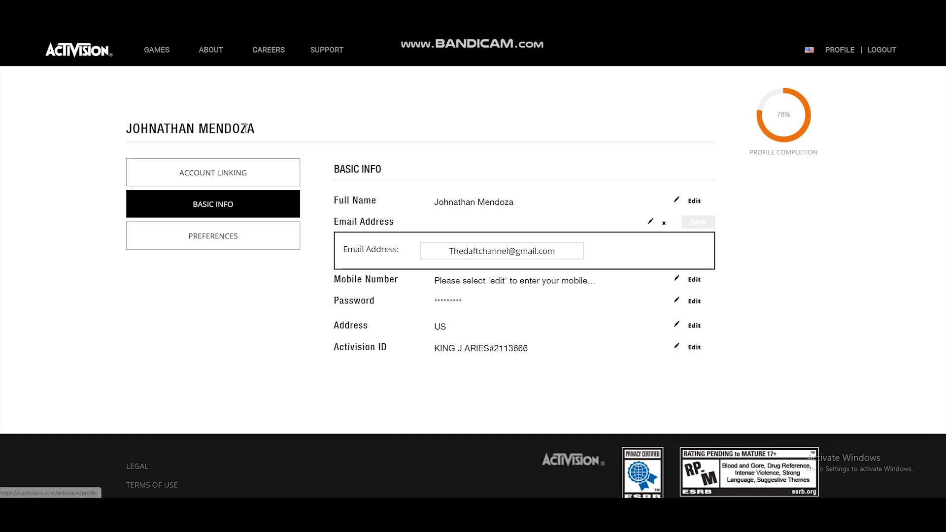
- Review the Activision profile's Linked Accounts, which show Xbox Live and Twitter linked
{"action": "left_click", "coordinate": [211, 187]}
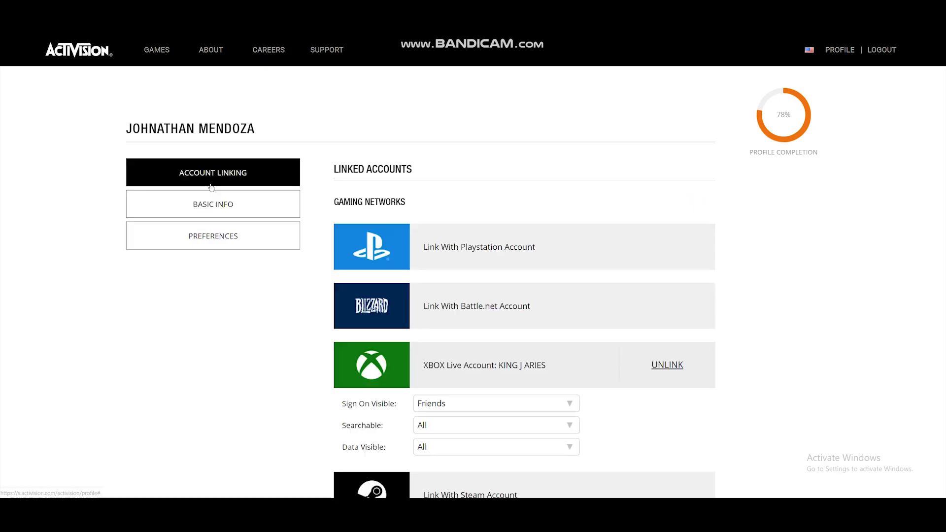
{"action": "left_click", "coordinate": [230, 215]}
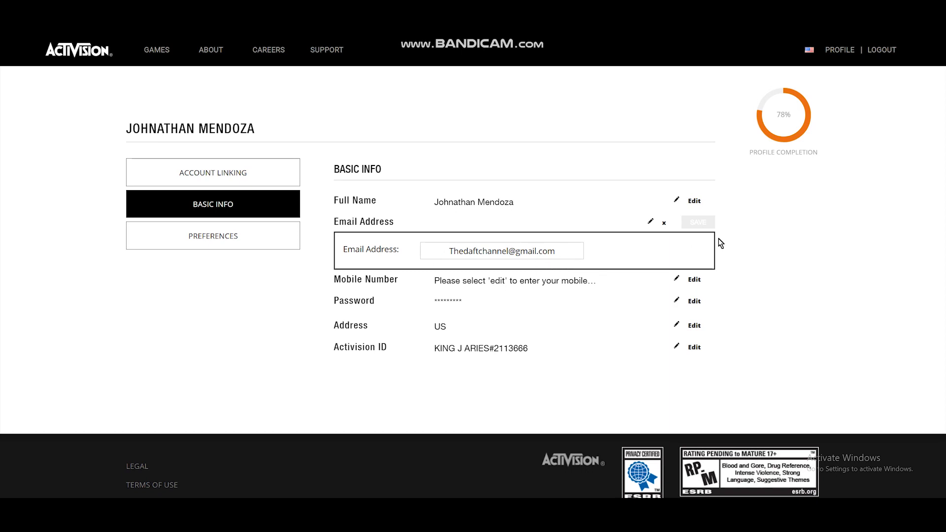
{"action": "left_click", "coordinate": [266, 177]}
{"action": "scroll", "coordinate": [689, 297], "scroll_direction": "down", "scroll_amount": 1}
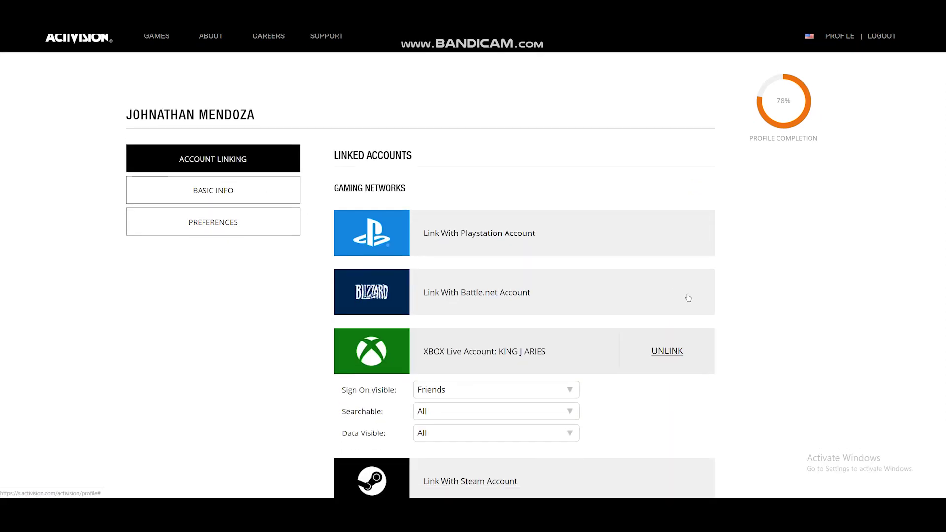
{"action": "scroll", "coordinate": [689, 298], "scroll_direction": "down", "scroll_amount": 5}
{"action": "scroll", "coordinate": [762, 288], "scroll_direction": "up", "scroll_amount": 1}
{"action": "scroll", "coordinate": [763, 289], "scroll_direction": "down", "scroll_amount": 2}
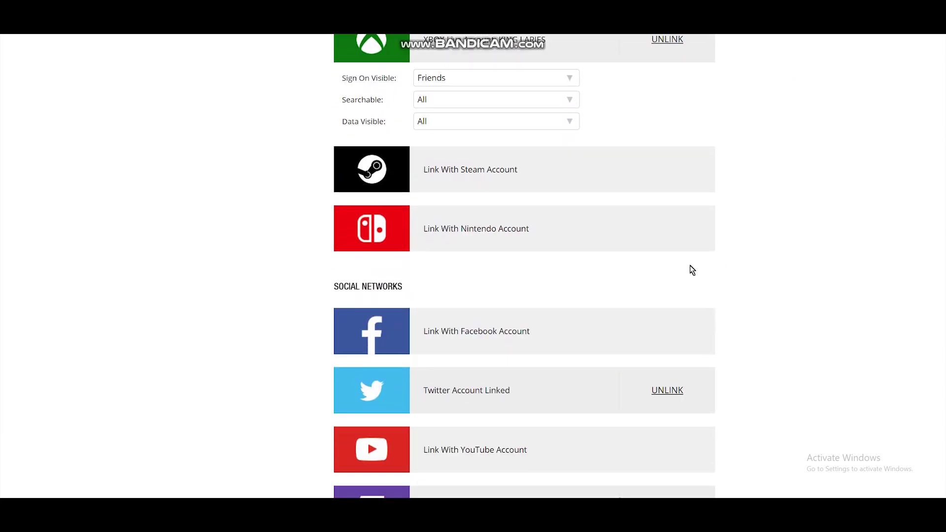
{"action": "scroll", "coordinate": [690, 269], "scroll_direction": "down", "scroll_amount": 2}
{"action": "scroll", "coordinate": [571, 320], "scroll_direction": "up", "scroll_amount": 3}
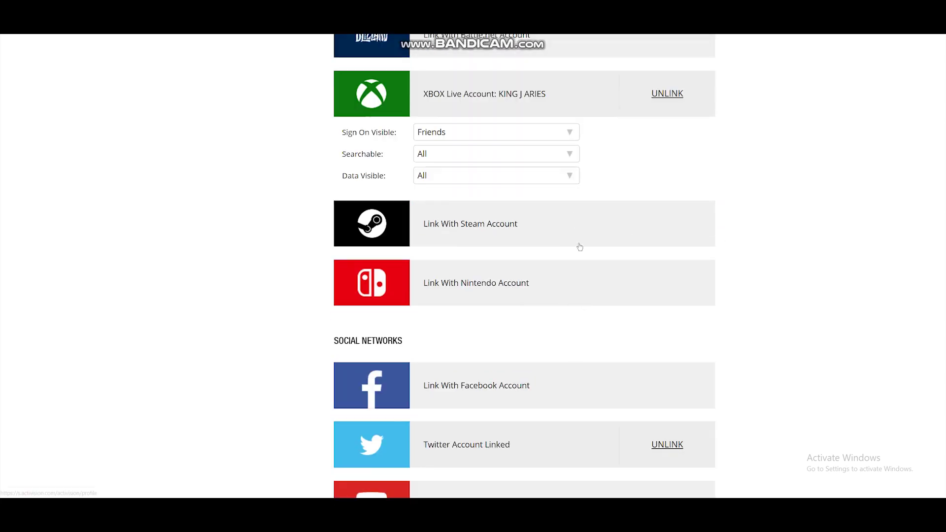
{"action": "scroll", "coordinate": [438, 207], "scroll_direction": "up", "scroll_amount": 4}
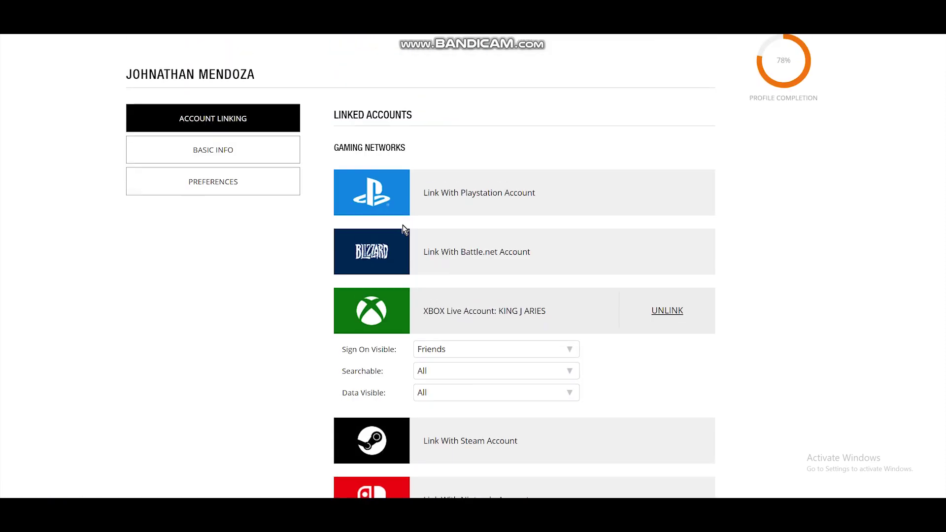
{"action": "scroll", "coordinate": [217, 287], "scroll_direction": "up", "scroll_amount": 1}
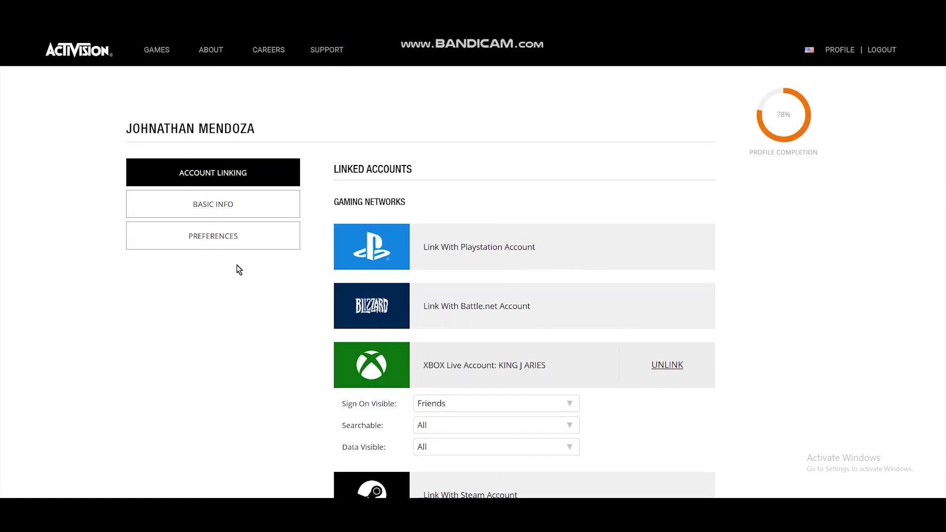
{"action": "left_click", "coordinate": [221, 208]}
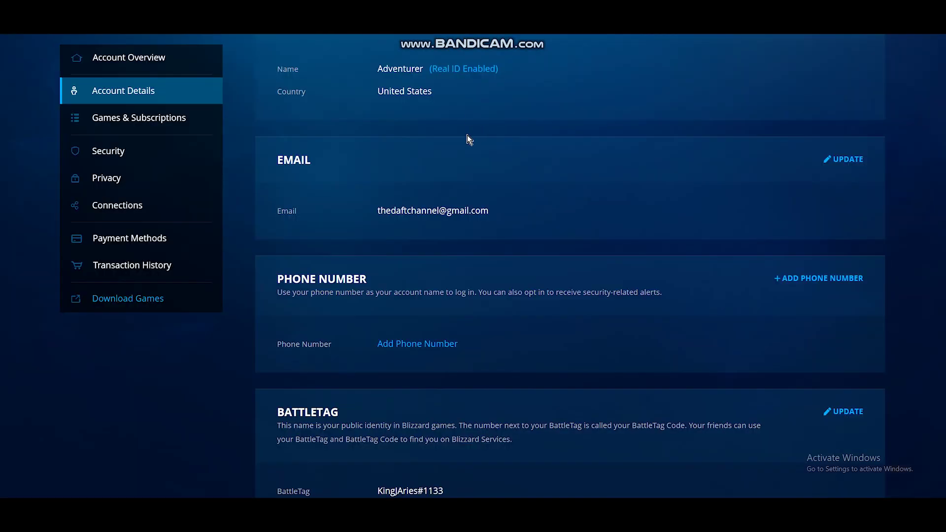
- Open Battle.net Account Details and review the current email, phone number and BattleTag sections
{"action": "scroll", "coordinate": [561, 211], "scroll_direction": "up", "scroll_amount": 2}
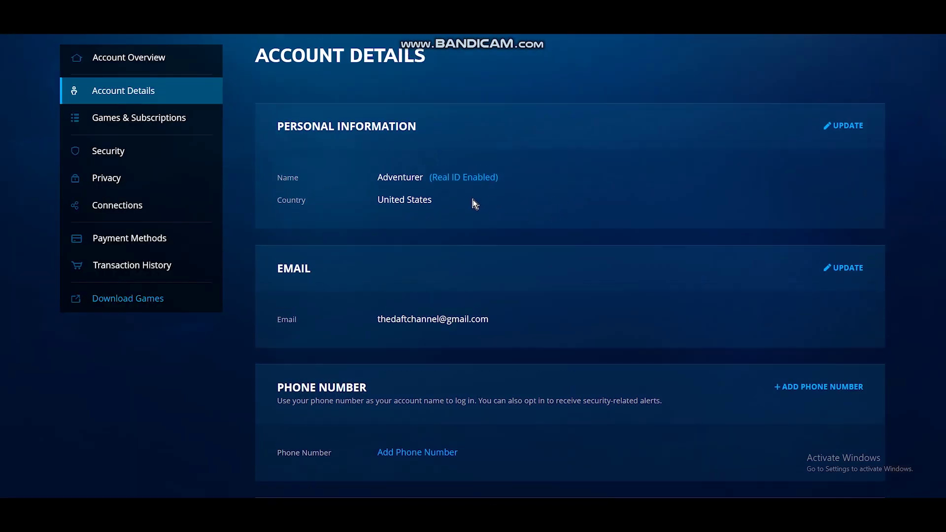
{"action": "left_click", "coordinate": [96, 95]}
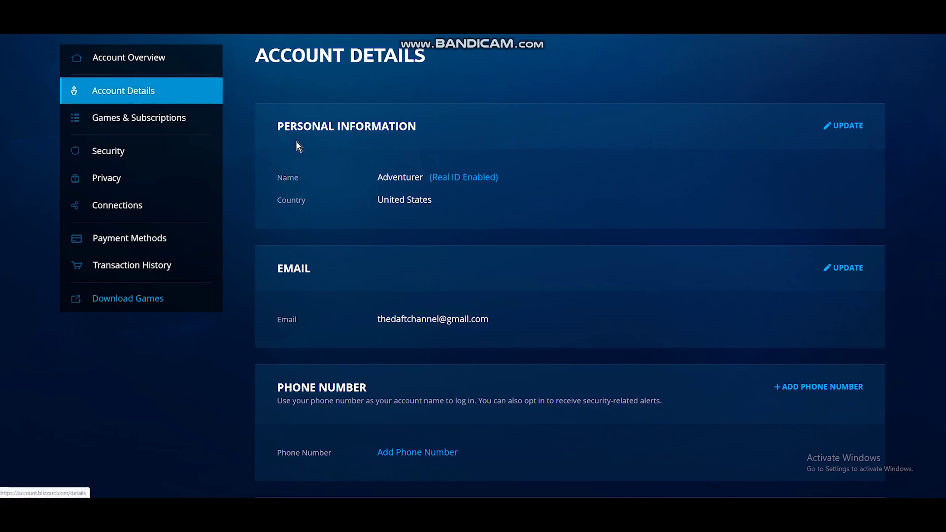
{"action": "scroll", "coordinate": [554, 190], "scroll_direction": "down", "scroll_amount": 3}
{"action": "scroll", "coordinate": [591, 192], "scroll_direction": "up", "scroll_amount": 1}
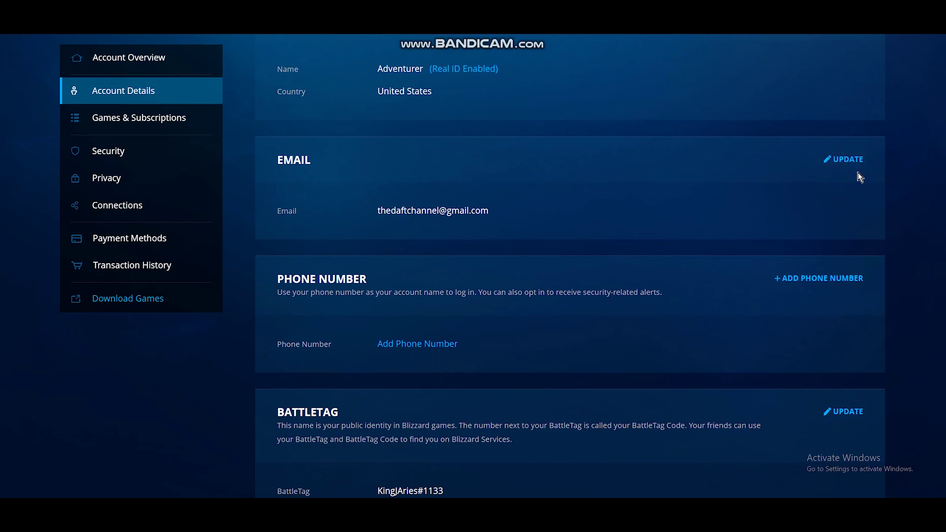
{"action": "left_click", "coordinate": [140, 207]}
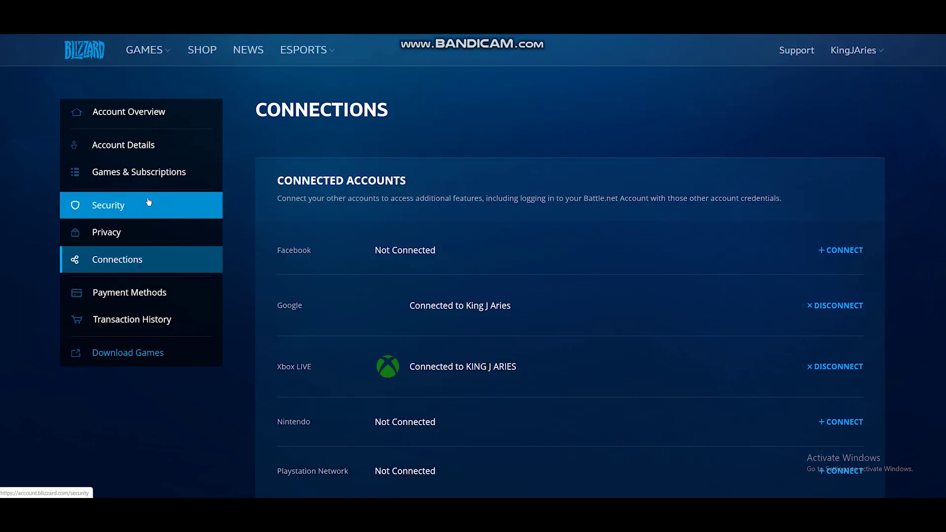
{"action": "scroll", "coordinate": [567, 249], "scroll_direction": "down", "scroll_amount": 4}
{"action": "scroll", "coordinate": [345, 221], "scroll_direction": "up", "scroll_amount": 2}
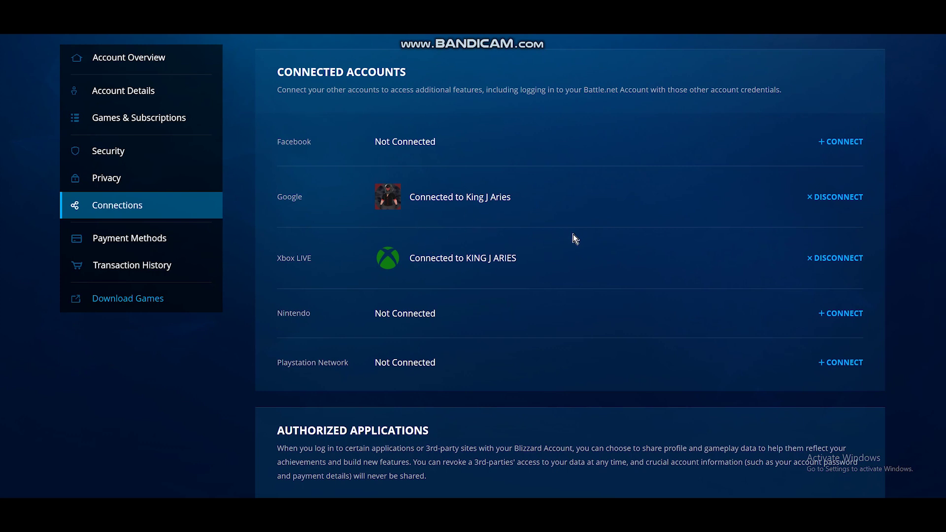
{"action": "left_click", "coordinate": [159, 99]}
- Scroll Account Details, then switch to the Battle.net launcher's Call of Duty: Warzone page
{"action": "scroll", "coordinate": [559, 236], "scroll_direction": "down", "scroll_amount": 2}
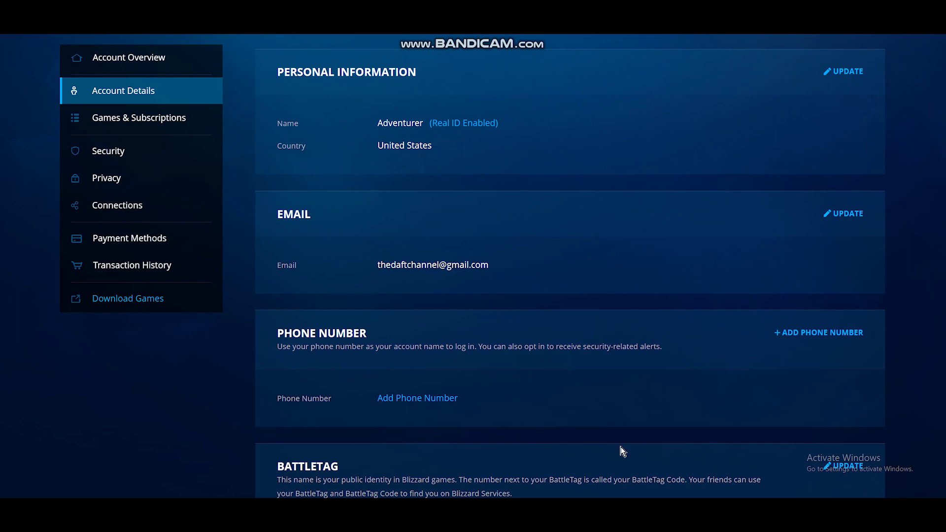
{"action": "key", "text": "alt+Tab"}
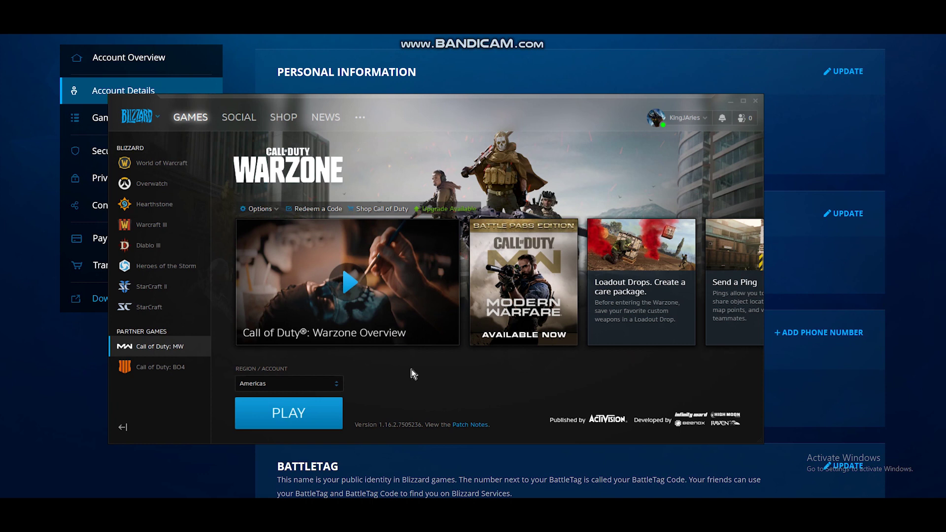
- Run Check for Updates on Call of Duty: MW (Warzone) from its game options
{"action": "left_click", "coordinate": [262, 209]}
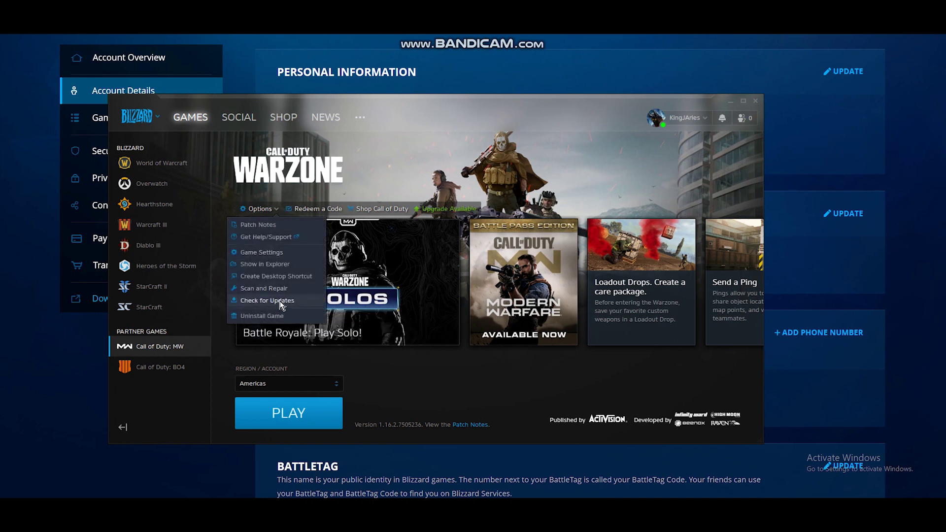
{"action": "left_click", "coordinate": [434, 393]}
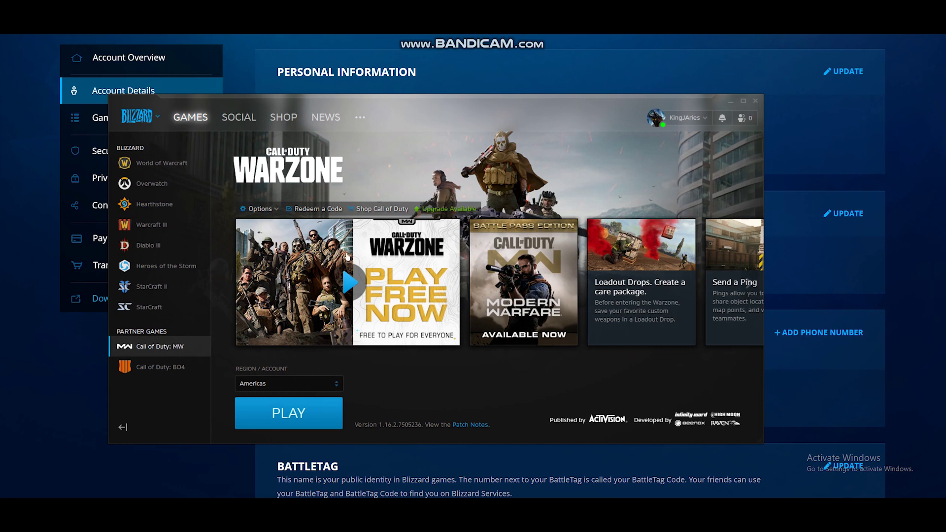
{"action": "left_click", "coordinate": [260, 209]}
{"action": "left_click", "coordinate": [266, 301]}
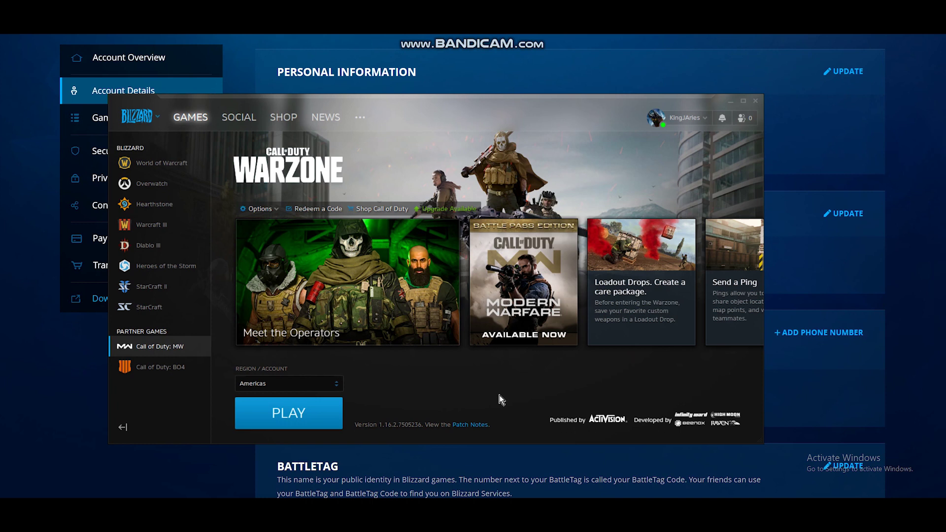
{"action": "left_click", "coordinate": [693, 117]}
- Close the Battle.net account status dropdown
{"action": "left_click", "coordinate": [694, 117]}
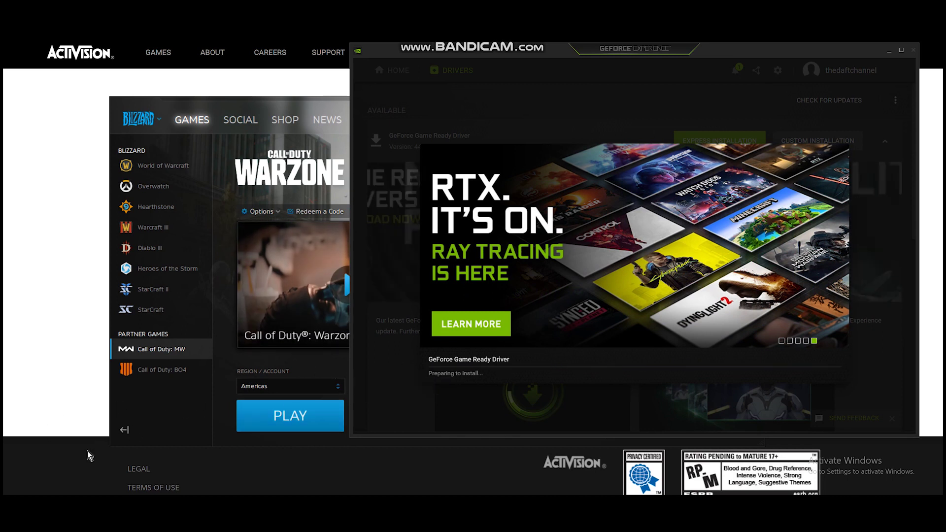
{"action": "right_click", "coordinate": [15, 493]}
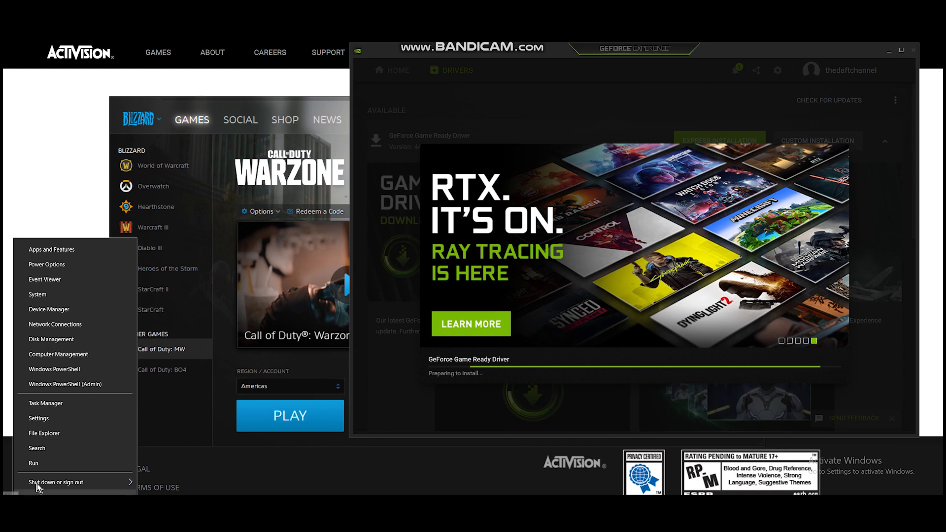
- Launch Device Manager from the Start button menu and drag its window into view
{"action": "left_click", "coordinate": [81, 311]}
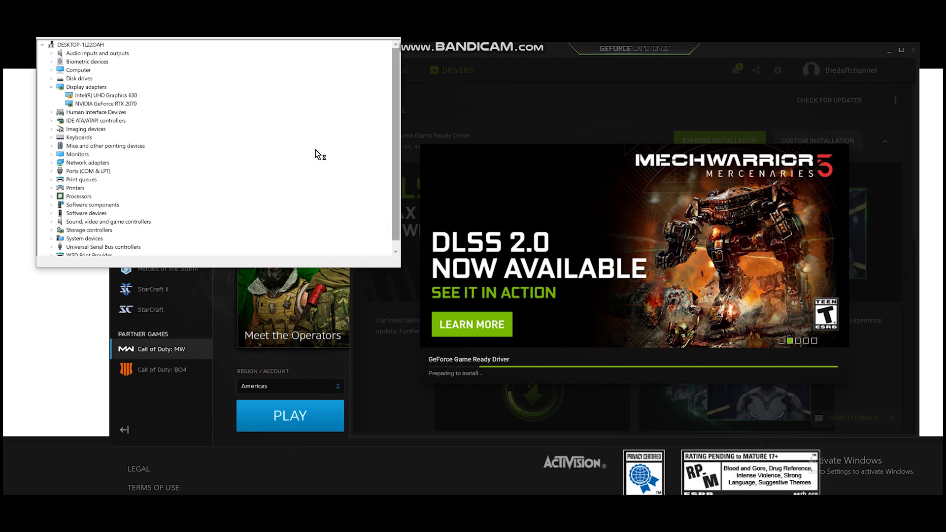
{"action": "left_click_drag", "start_coordinate": [288, 36], "coordinate": [300, 146]}
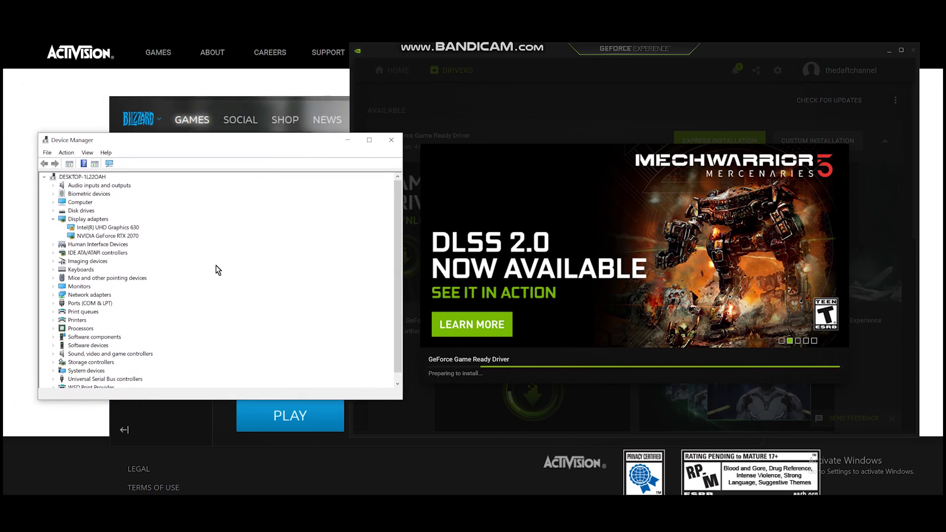
- Inspect the actions for the Intel UHD Graphics 630 and NVIDIA GeForce RTX 2070 adapters
{"action": "right_click", "coordinate": [127, 229]}
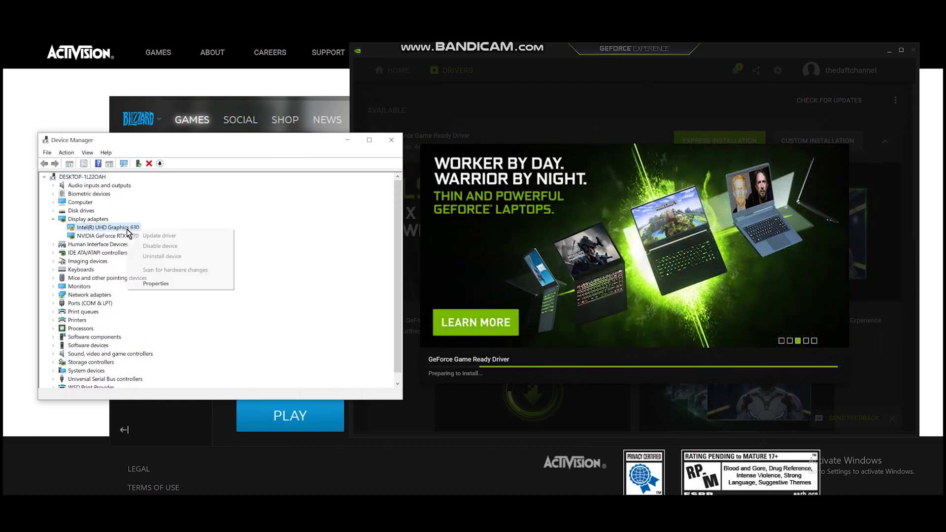
{"action": "left_click", "coordinate": [273, 233]}
{"action": "right_click", "coordinate": [139, 238]}
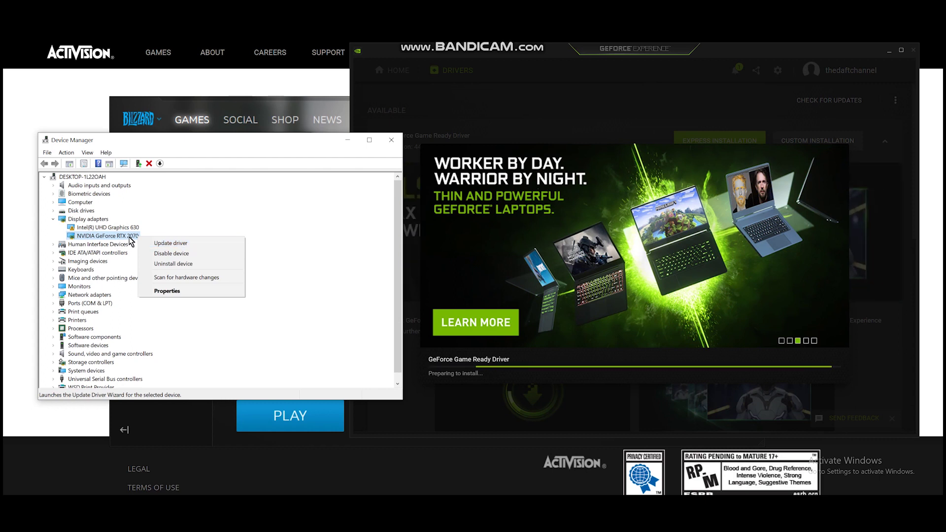
{"action": "left_click", "coordinate": [274, 266]}
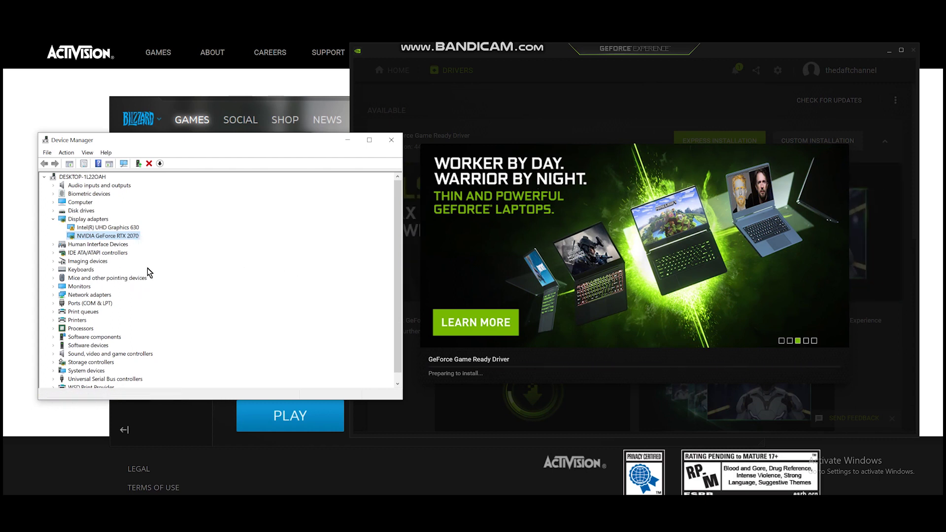
- Expand Monitors to inspect Dell S2417DG and Generic PnP Monitor, then expand System devices
{"action": "left_click", "coordinate": [53, 287]}
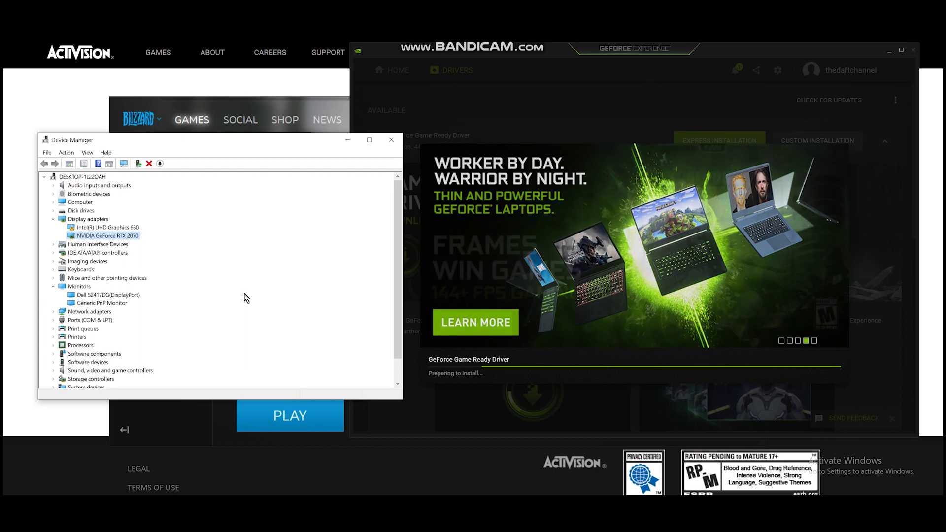
{"action": "right_click", "coordinate": [126, 295]}
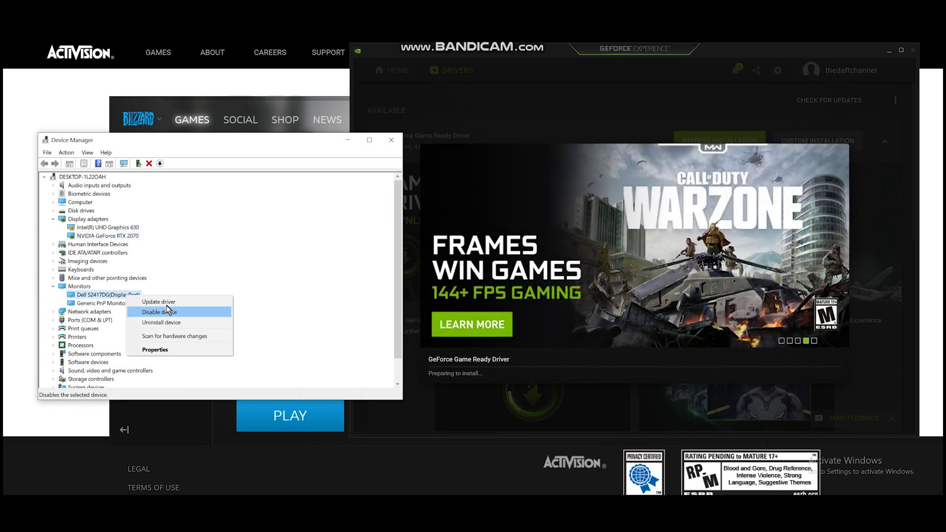
{"action": "left_click", "coordinate": [194, 289]}
{"action": "right_click", "coordinate": [127, 303]}
{"action": "left_click", "coordinate": [226, 291]}
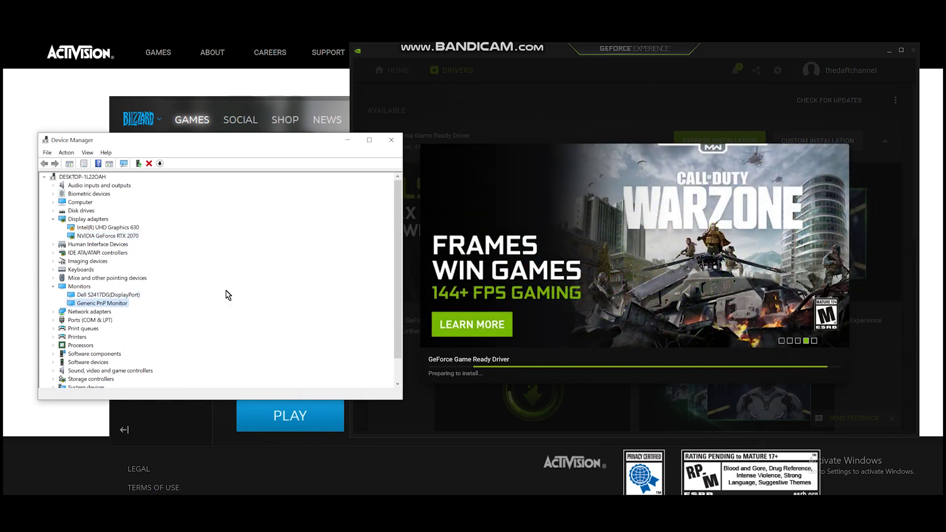
{"action": "scroll", "coordinate": [167, 321], "scroll_direction": "down", "scroll_amount": 1}
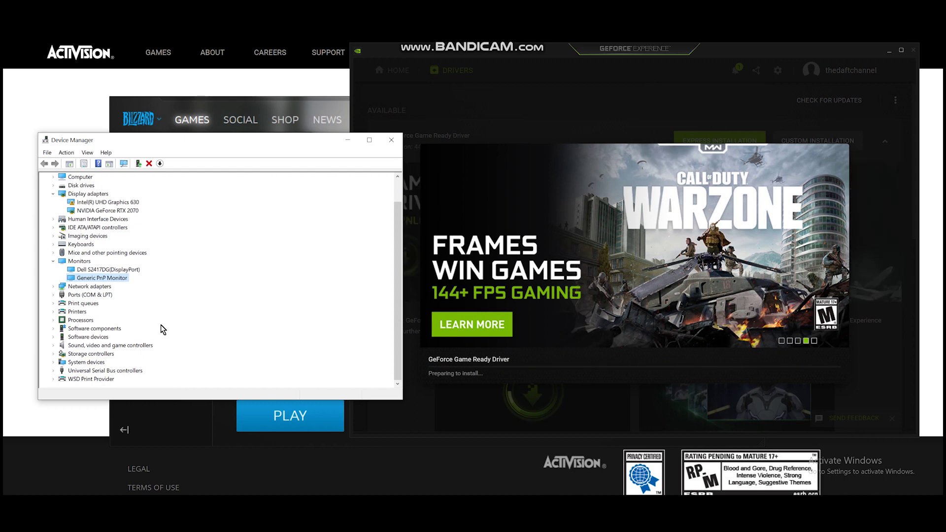
{"action": "left_click", "coordinate": [54, 363]}
{"action": "scroll", "coordinate": [74, 269], "scroll_direction": "up", "scroll_amount": 2}
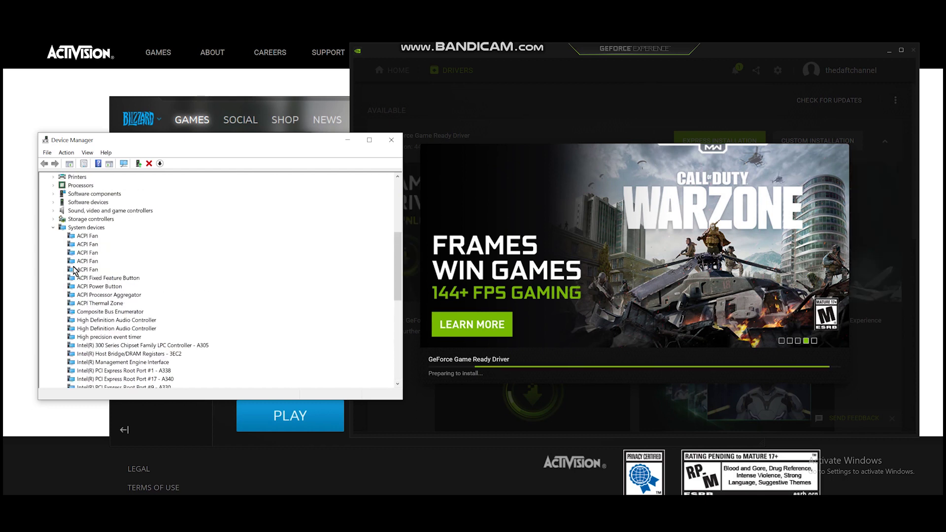
{"action": "scroll", "coordinate": [60, 235], "scroll_direction": "up", "scroll_amount": 7}
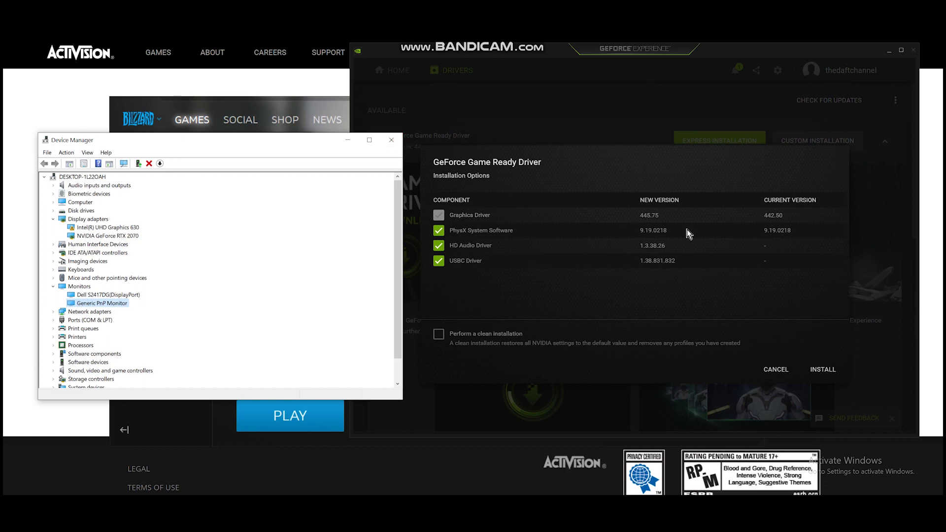
- Install Game Ready Driver 445.75 over 442.50 with clean installation left unchecked
{"action": "left_click", "coordinate": [444, 217]}
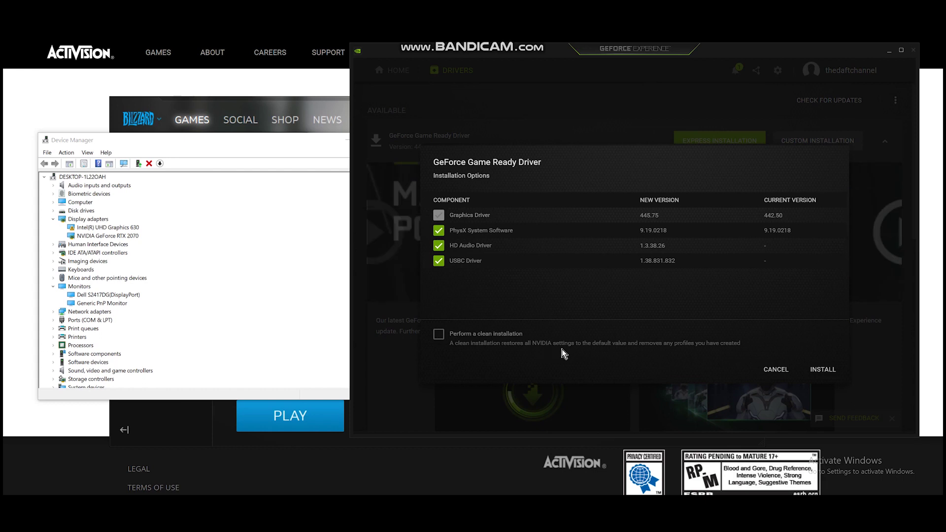
{"action": "left_click", "coordinate": [823, 369]}
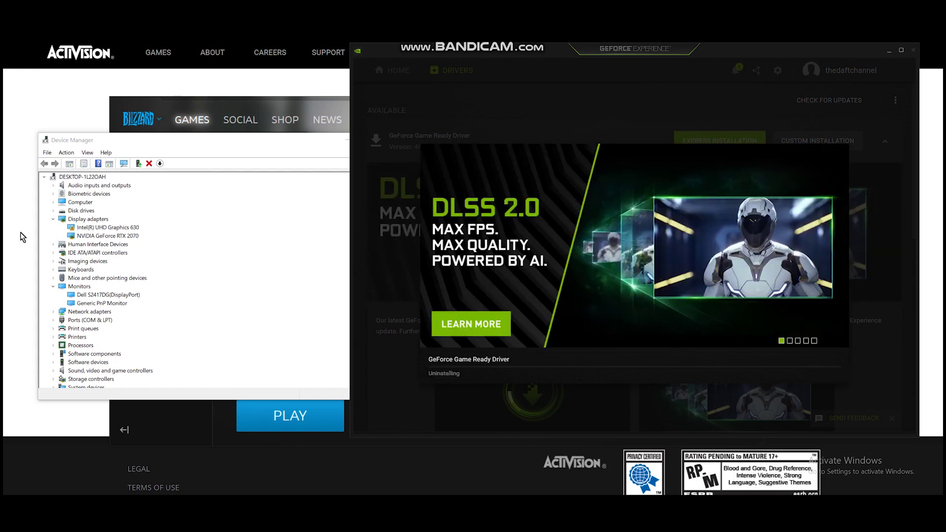